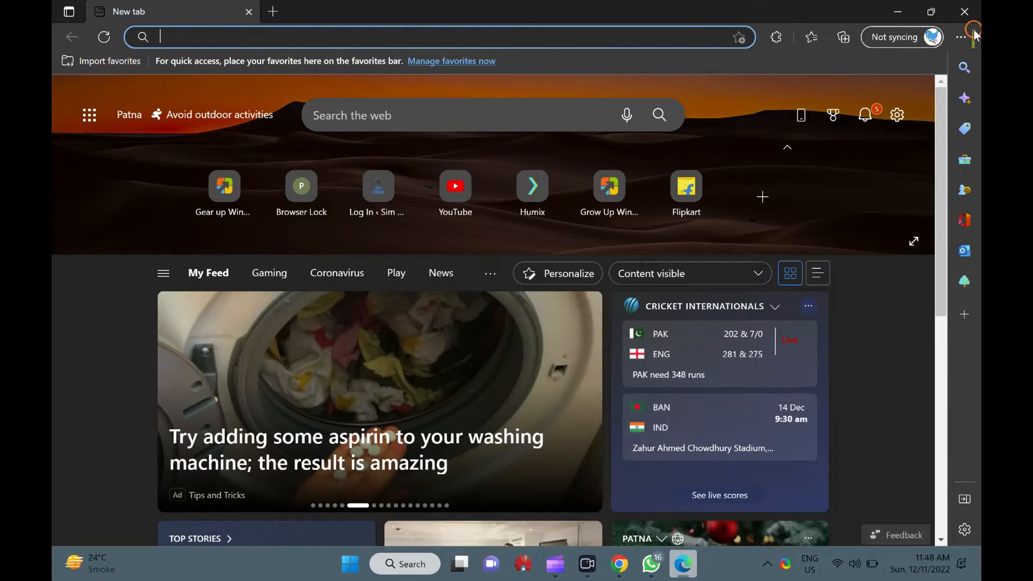
- Close the Edge window, leaving the desktop showing
left_click(969, 10)
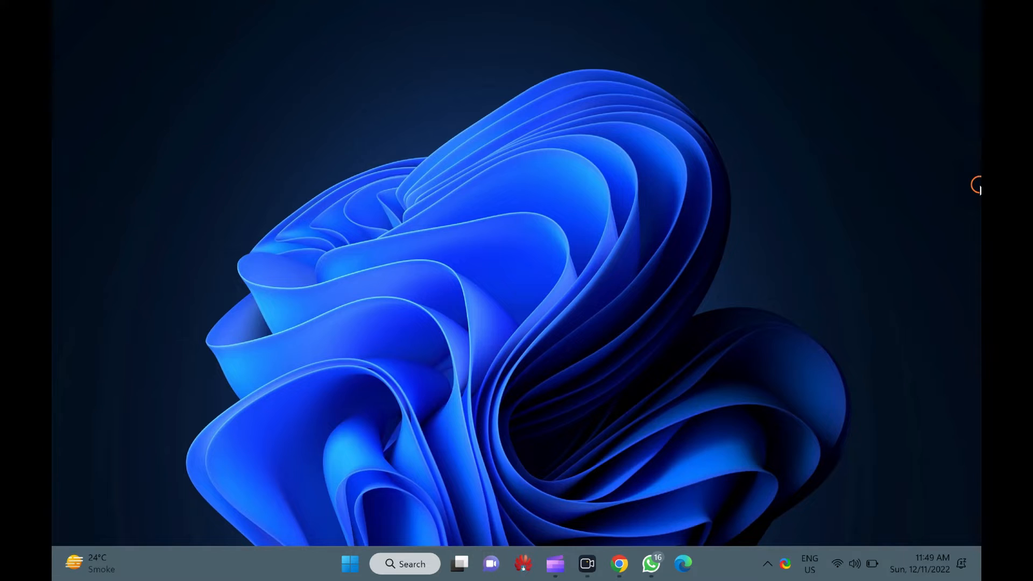
- Reopen Edge from the taskbar and hide the sidebar via Settings and more
left_click(680, 568)
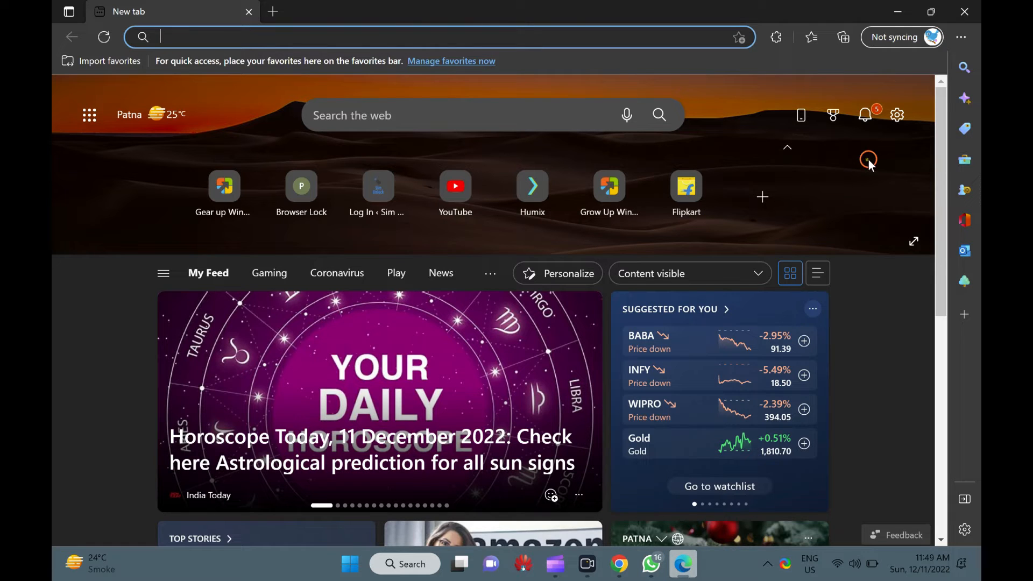
left_click(961, 42)
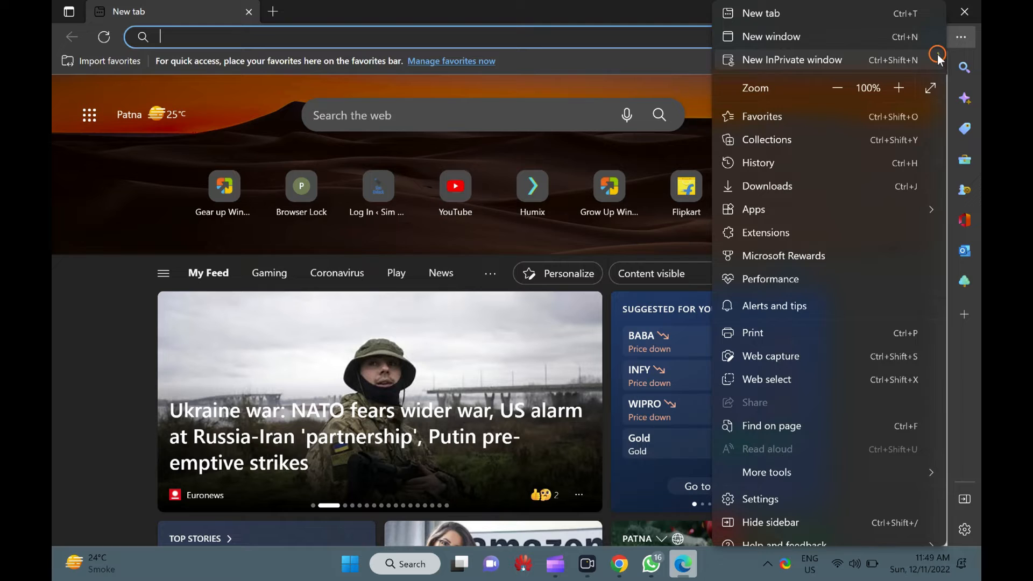
scroll(827, 324, "down", 1)
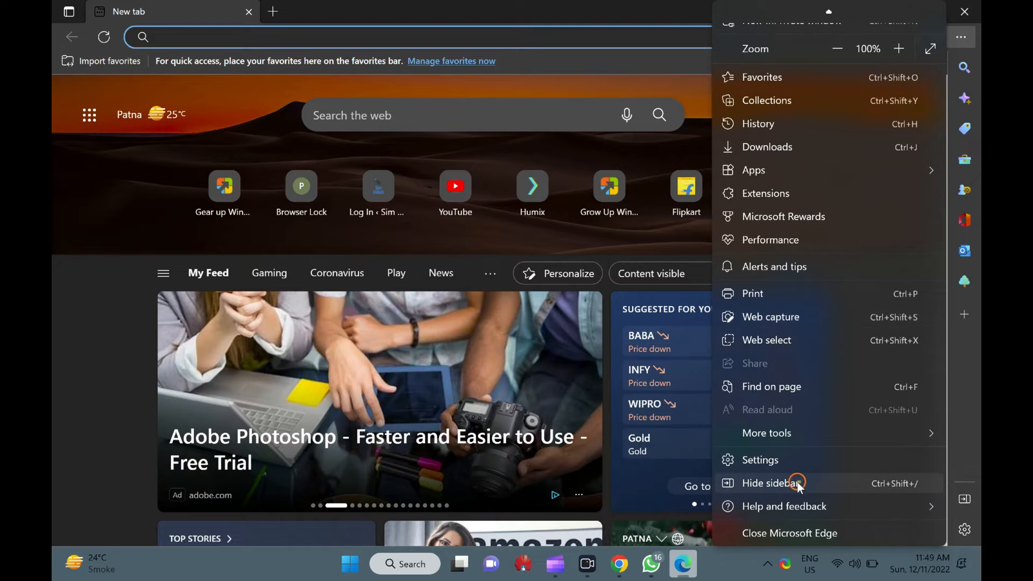
left_click(818, 483)
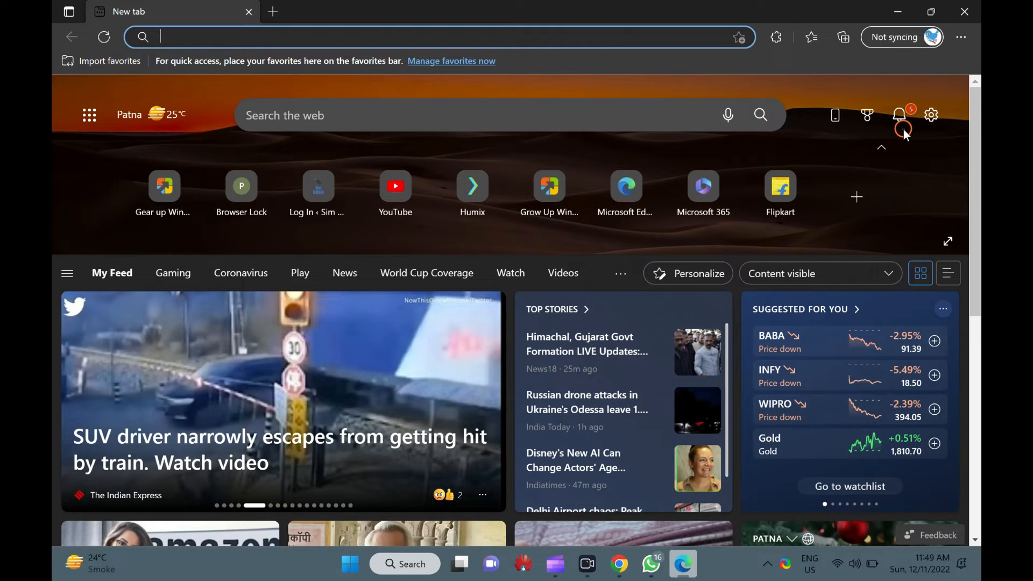
- Show the sidebar again from the Settings and more menu
left_click(963, 42)
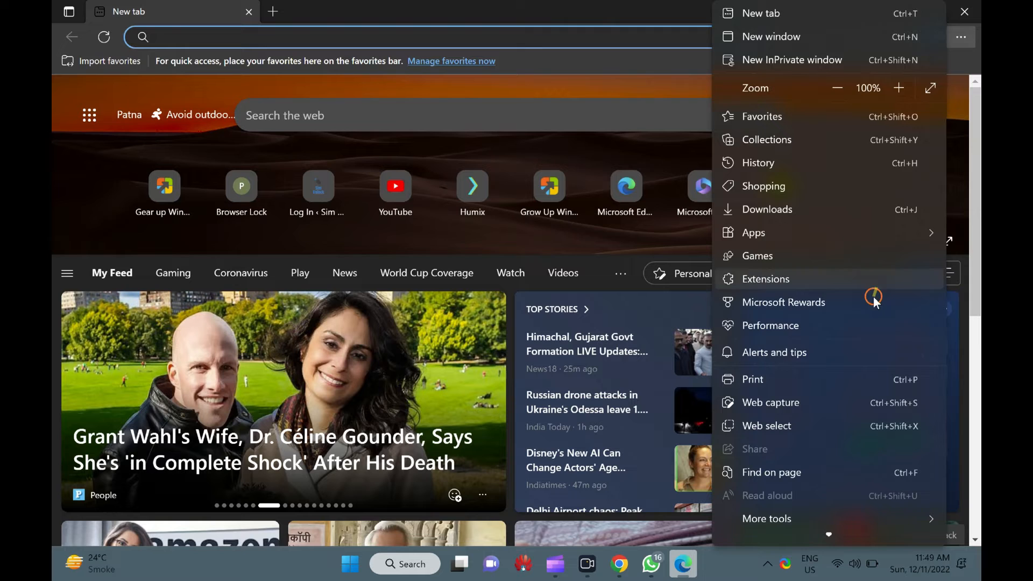
scroll(847, 412, "down", 1)
scroll(840, 455, "down", 1)
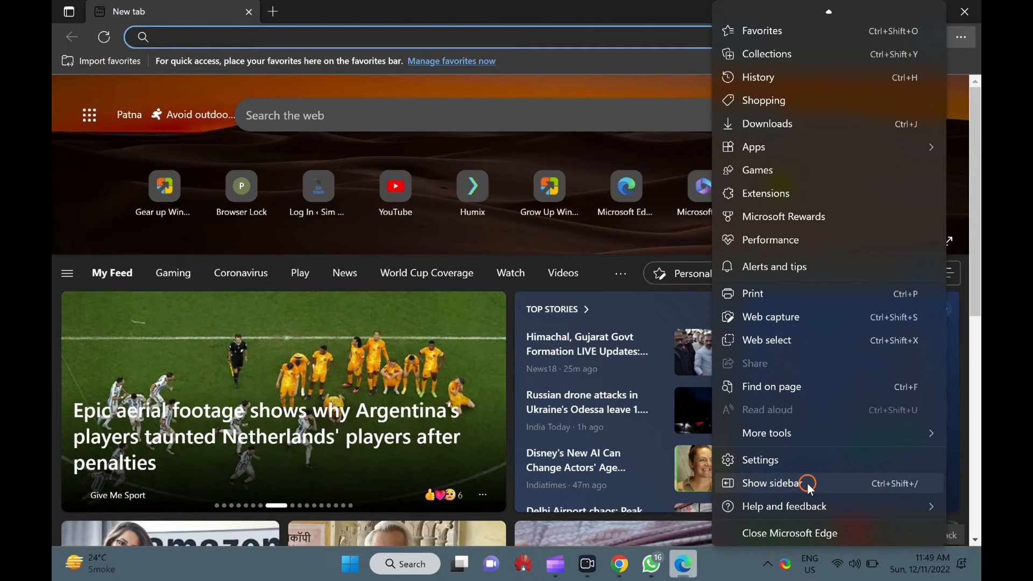
left_click(808, 483)
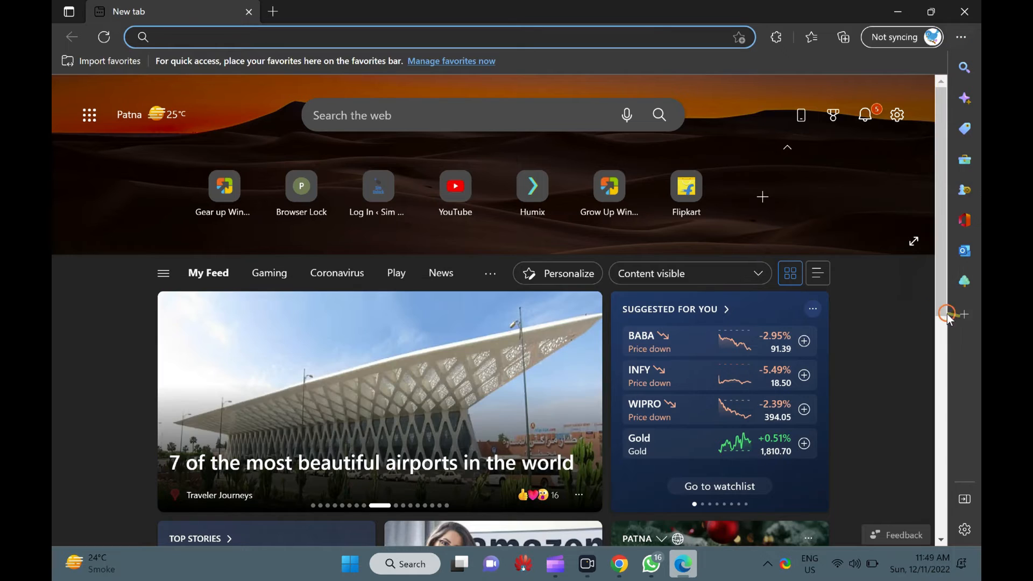